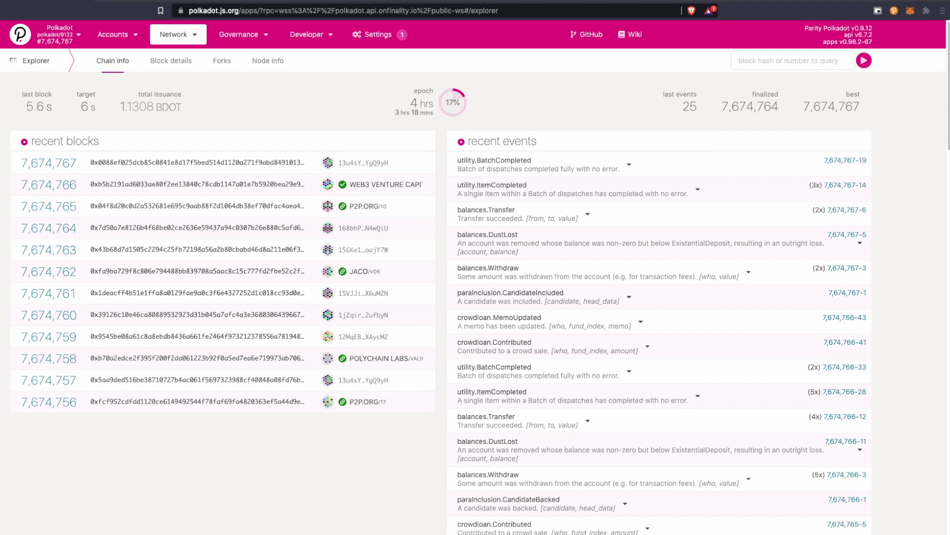
Connect Polkadot.js Apps to the Edgeware network through OnFinality instead of Polkadot.
left_click(69, 39)
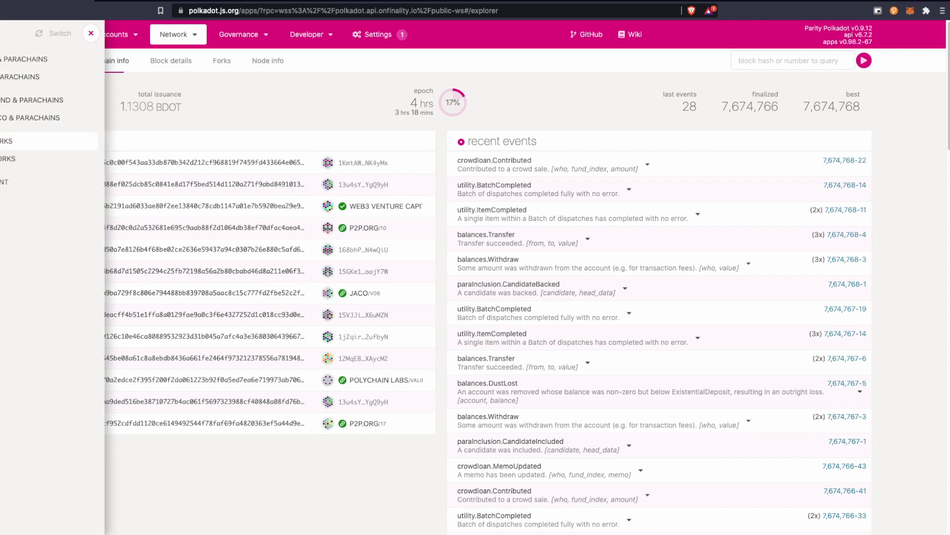
left_click(5, 140)
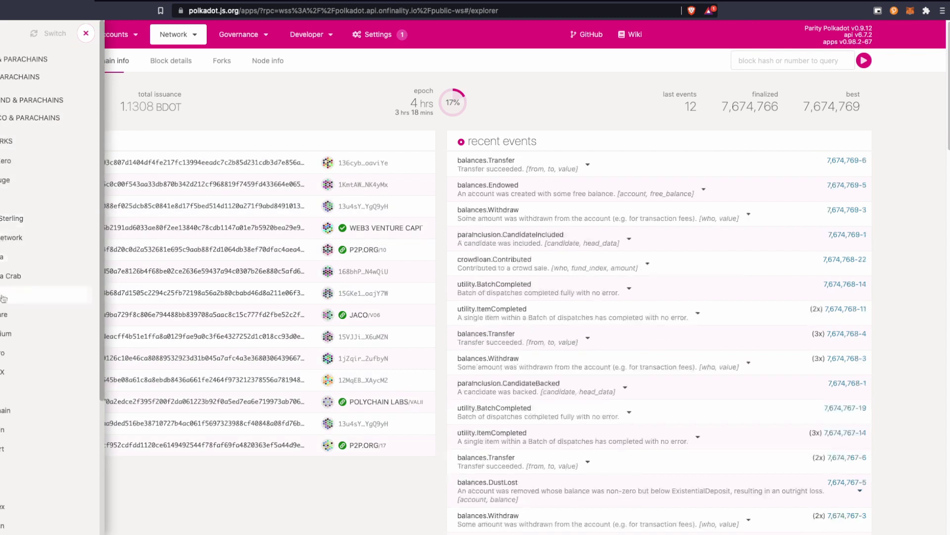
left_click(1, 317)
left_click(49, 33)
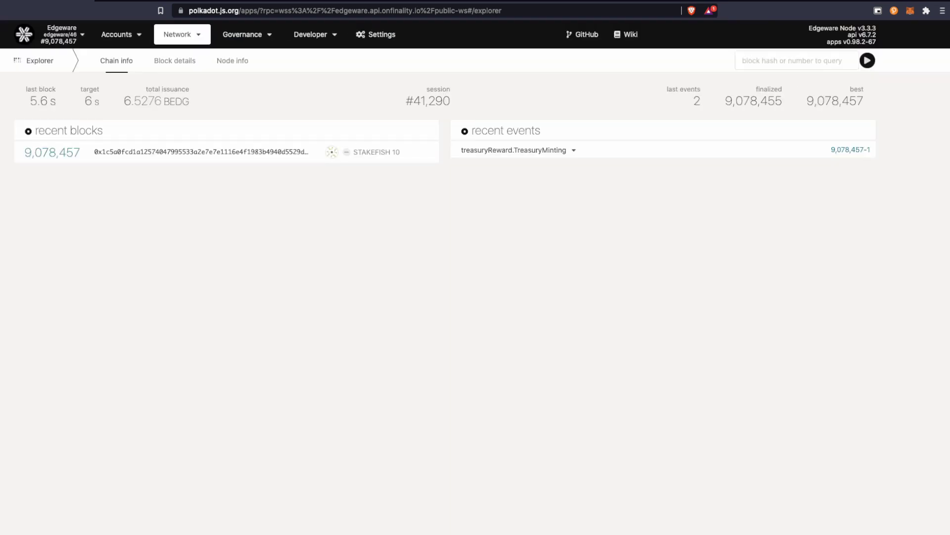
Show the My accounts page with the STASH, CONTROLLER and TEST extension accounts.
mouse_move(127, 36)
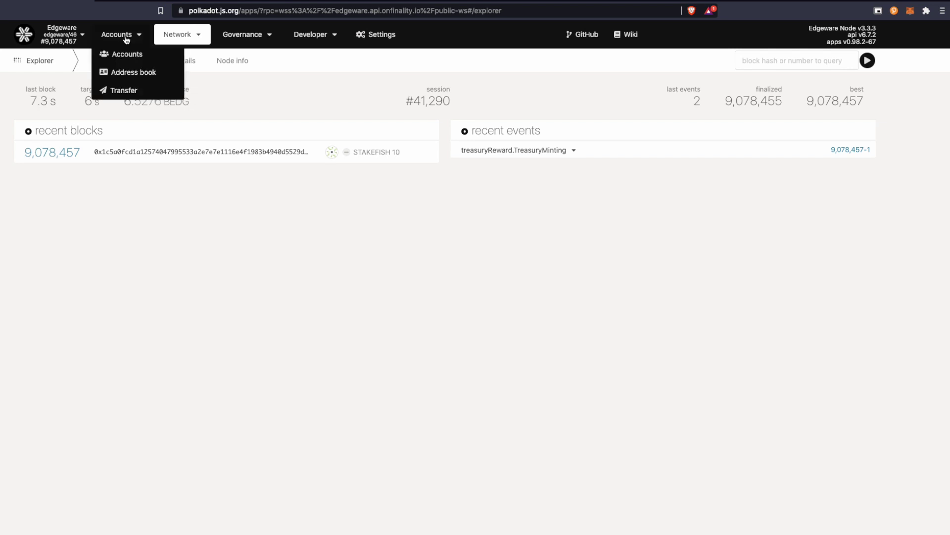
left_click(130, 61)
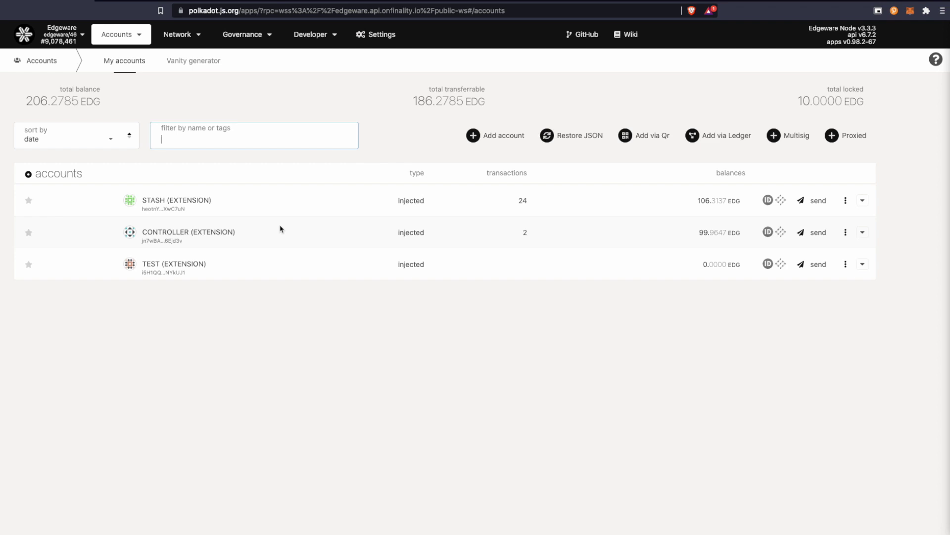
mouse_move(188, 36)
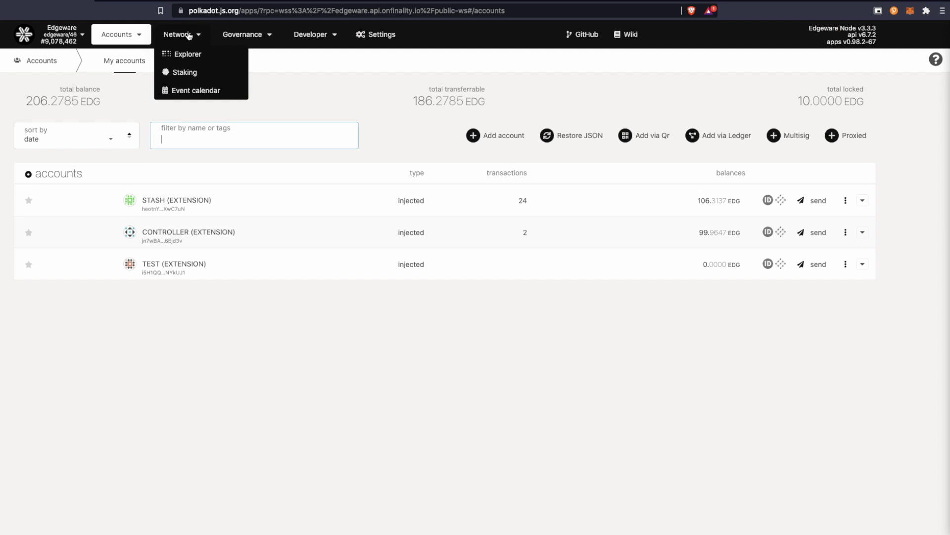
Open Network > Staking and browse the 120 active Edgeware validators.
left_click(188, 78)
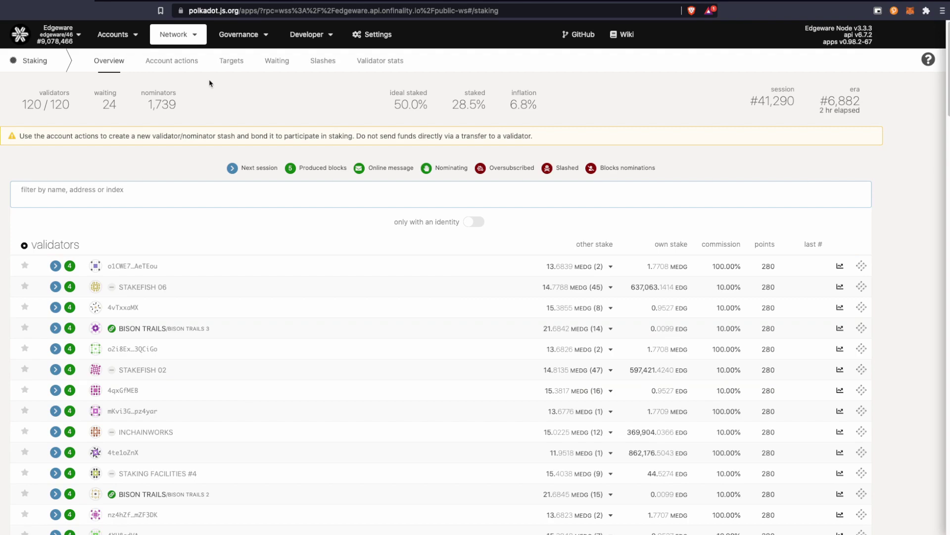
scroll(111, 331, "down", 10)
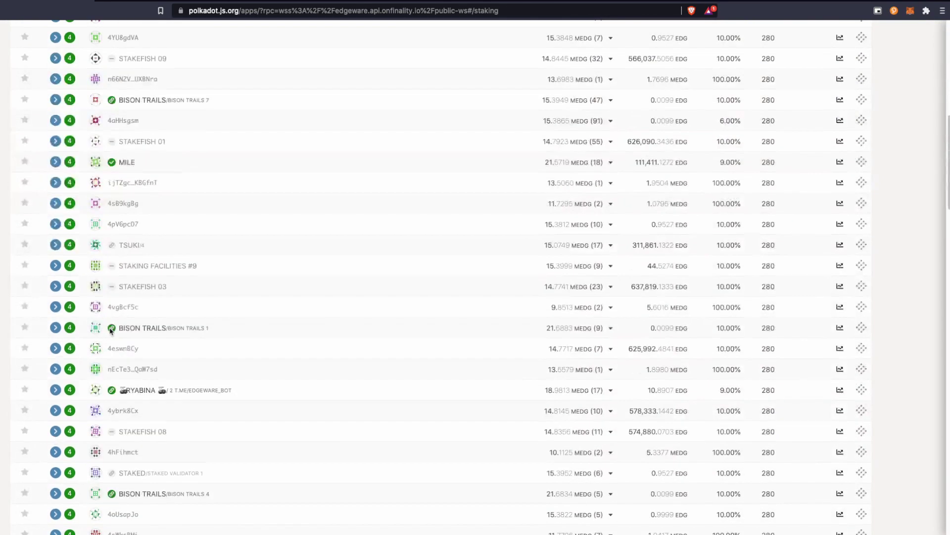
scroll(111, 331, "down", 20)
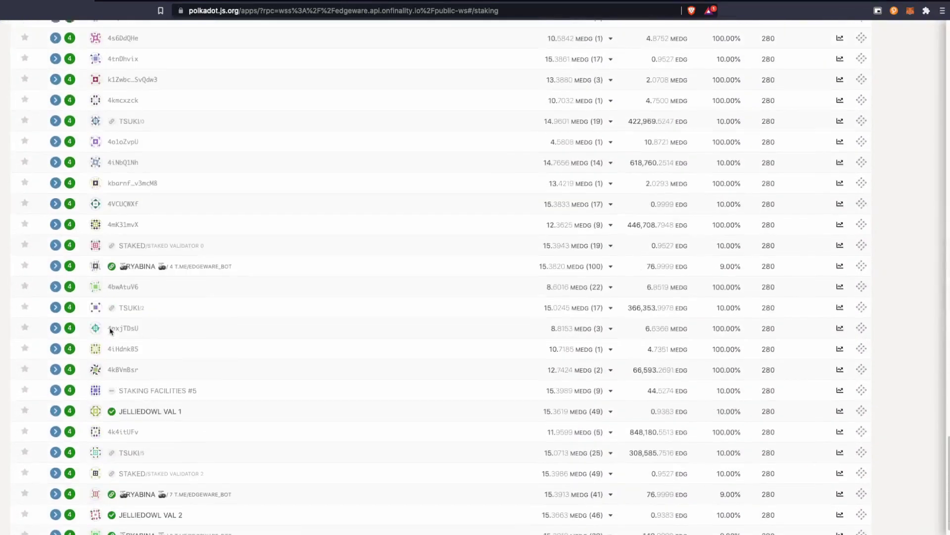
scroll(111, 331, "up", 20)
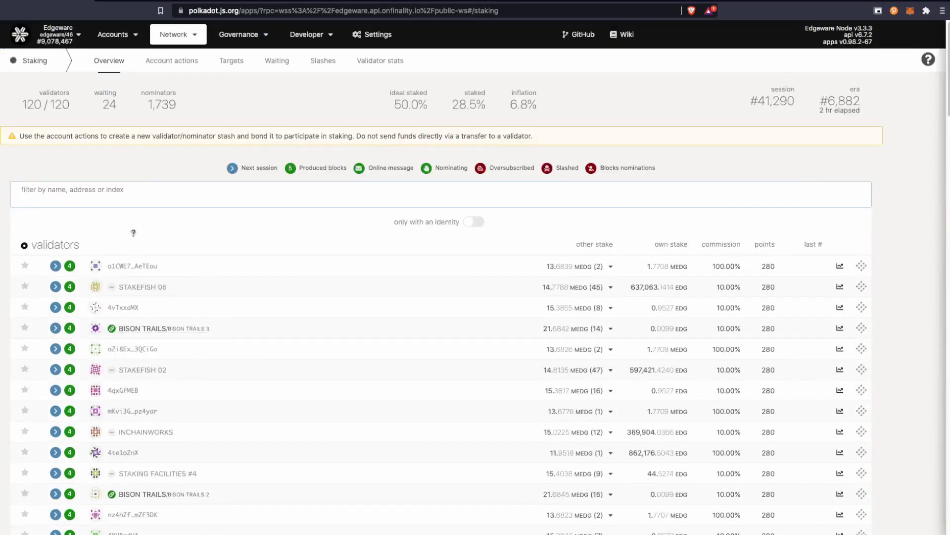
Start a new nominator under Account actions with STASH (EXTENSION) as the stash account.
left_click(185, 66)
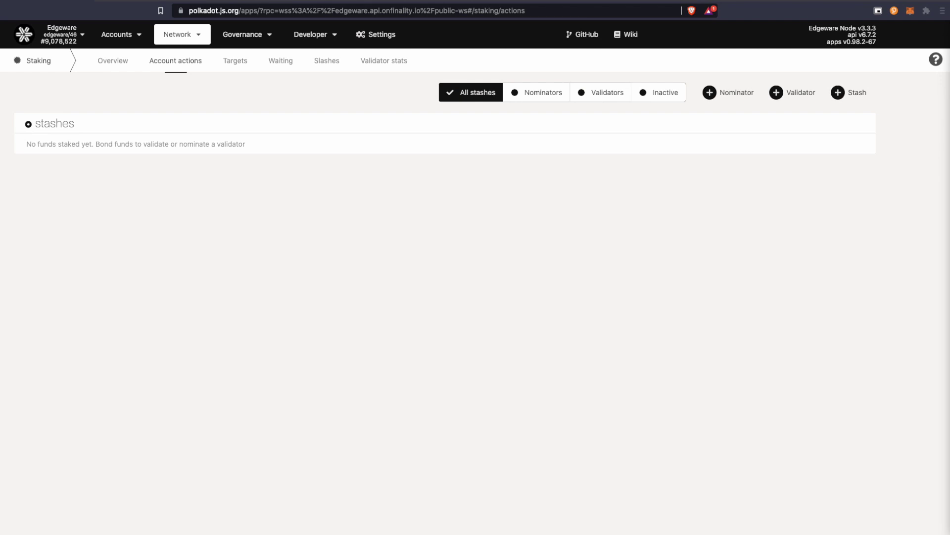
left_click(735, 94)
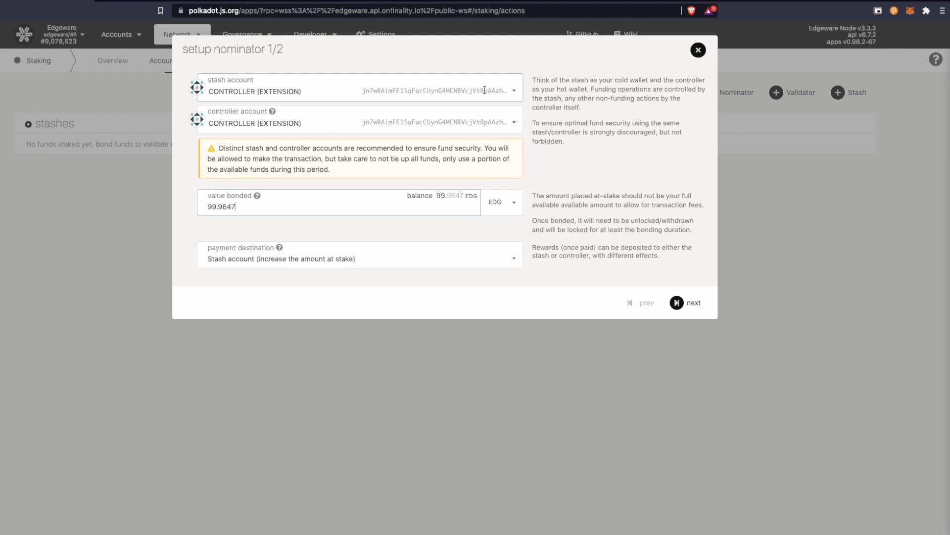
left_click(468, 96)
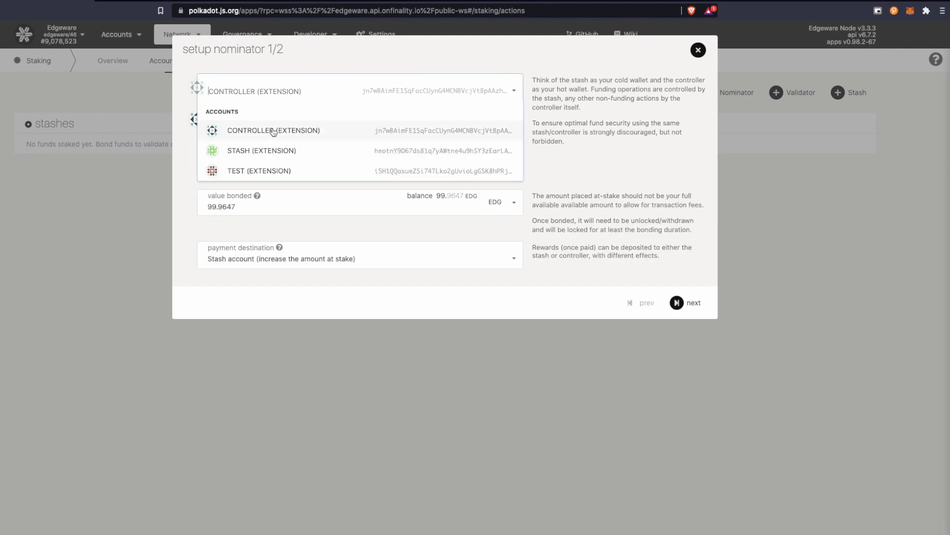
left_click(262, 154)
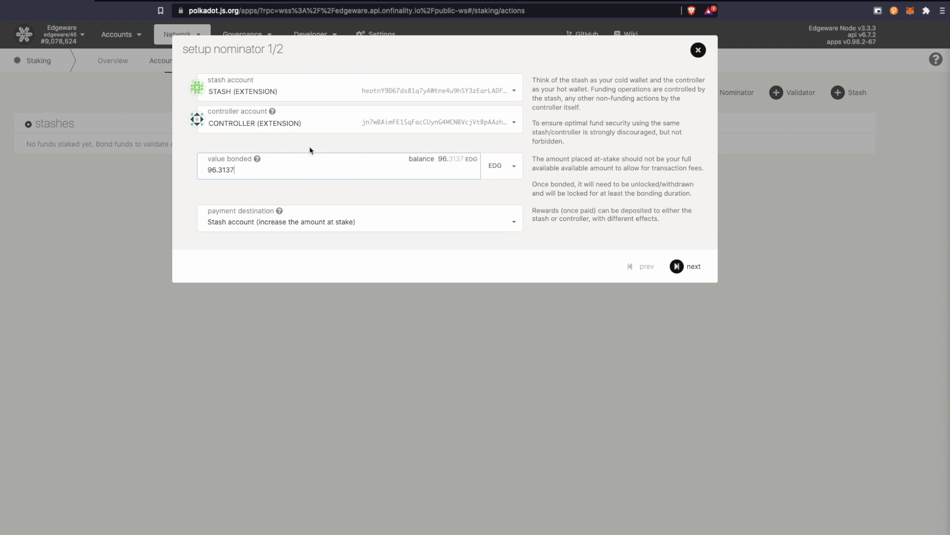
Bond 50.00 EDG with rewards paid to the stash account, increasing stake.
key("BackSpace")
key("BackSpace")
key("BackSpace")
key("BackSpace")
key("BackSpace")
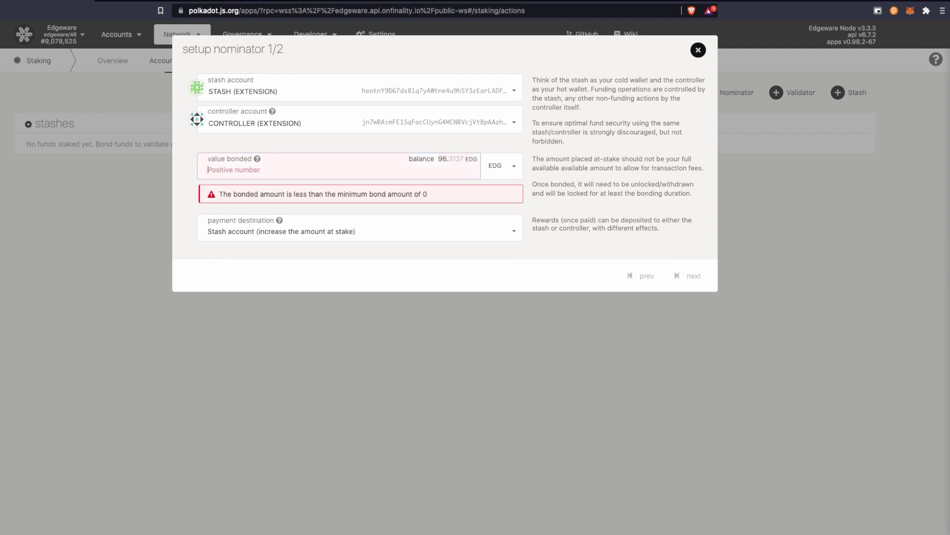
type("50.")
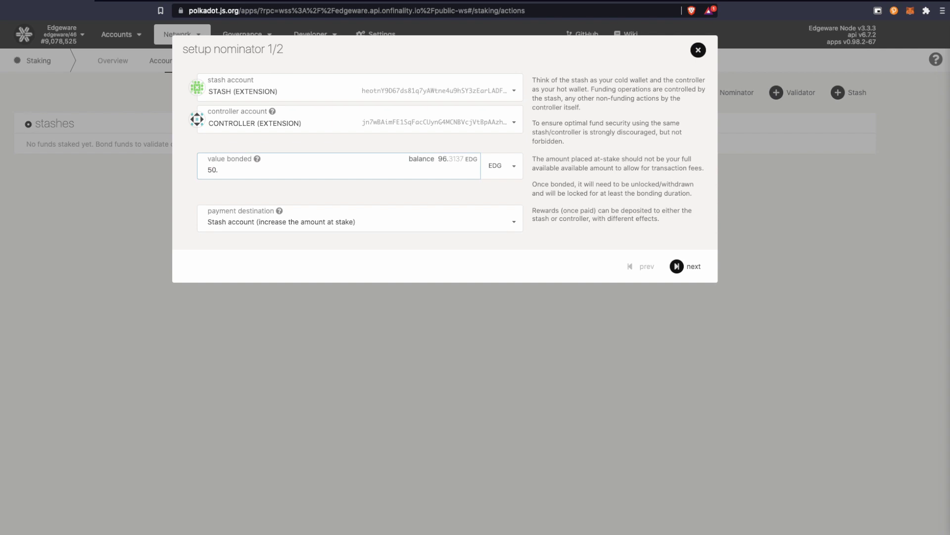
type("00")
left_click(467, 222)
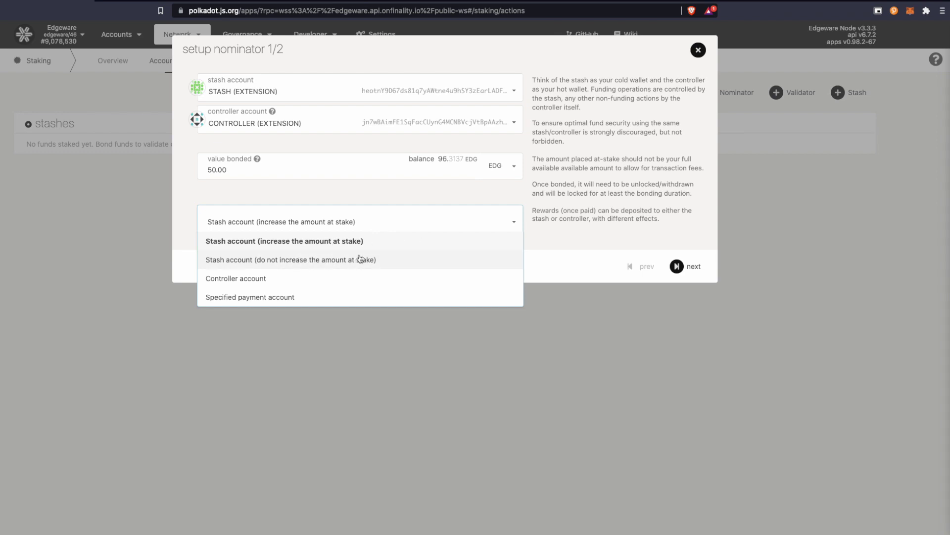
left_click(325, 243)
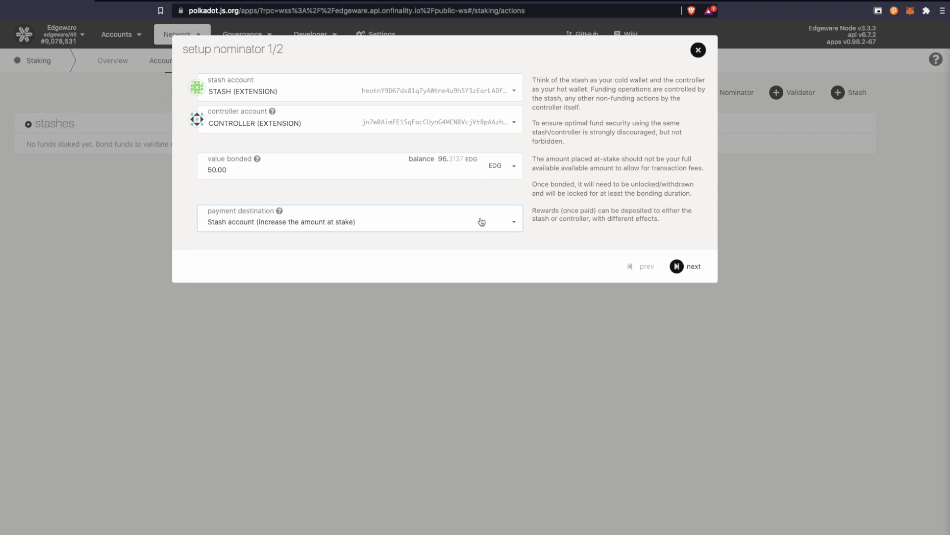
Advance to the validator selection step and browse the candidate accounts list.
left_click(693, 267)
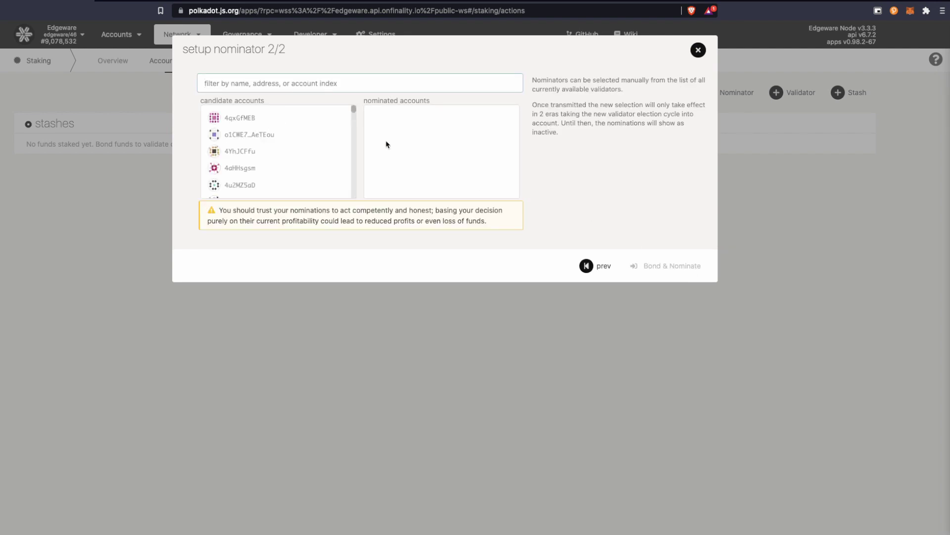
scroll(286, 165, "down", 3)
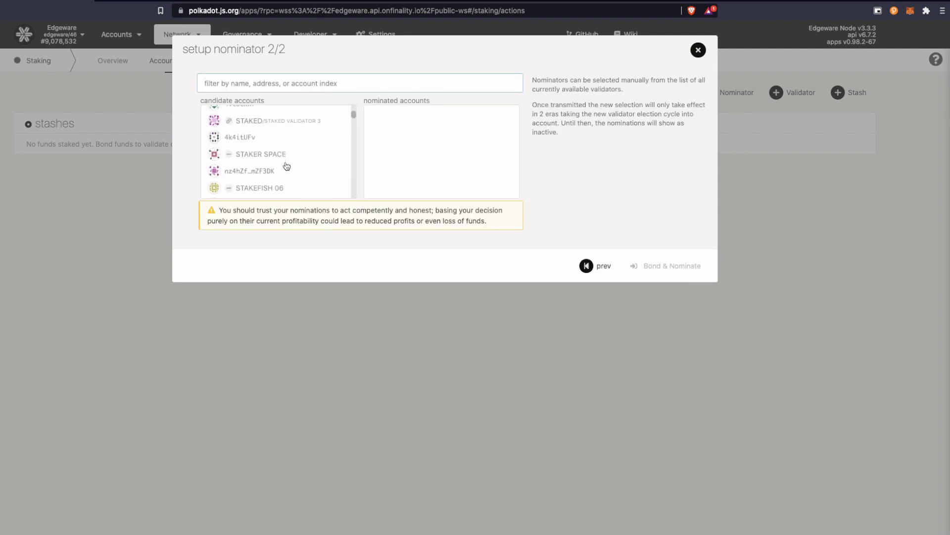
scroll(286, 166, "down", 10)
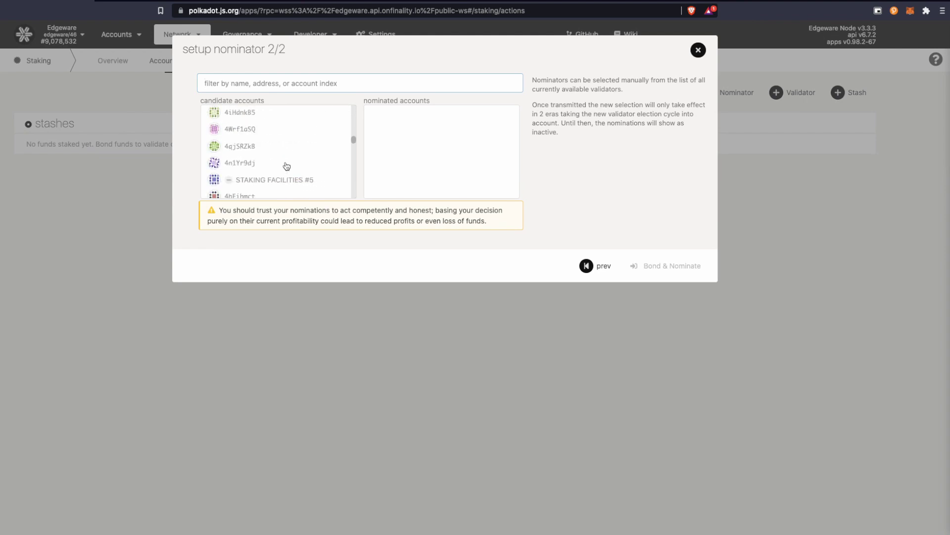
scroll(286, 166, "up", 10)
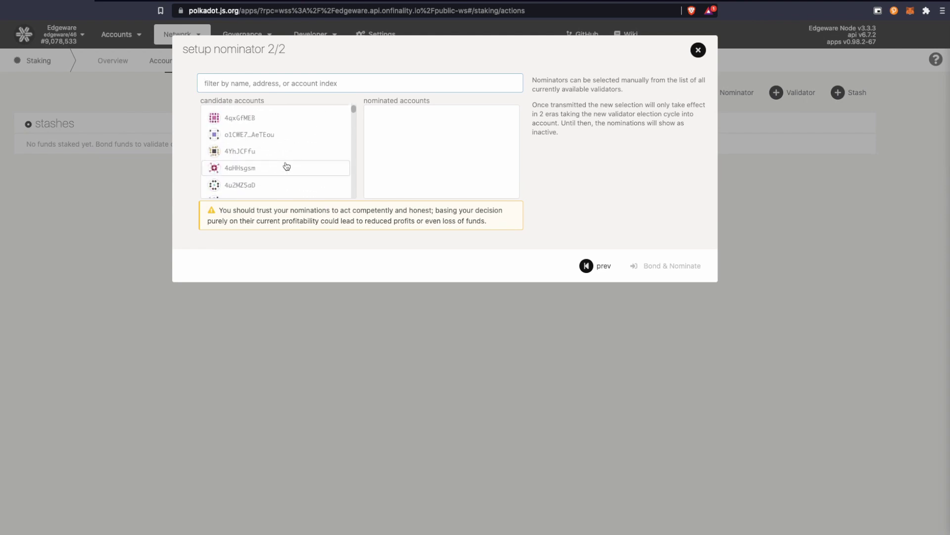
scroll(286, 165, "down", 1)
scroll(286, 166, "up", 1)
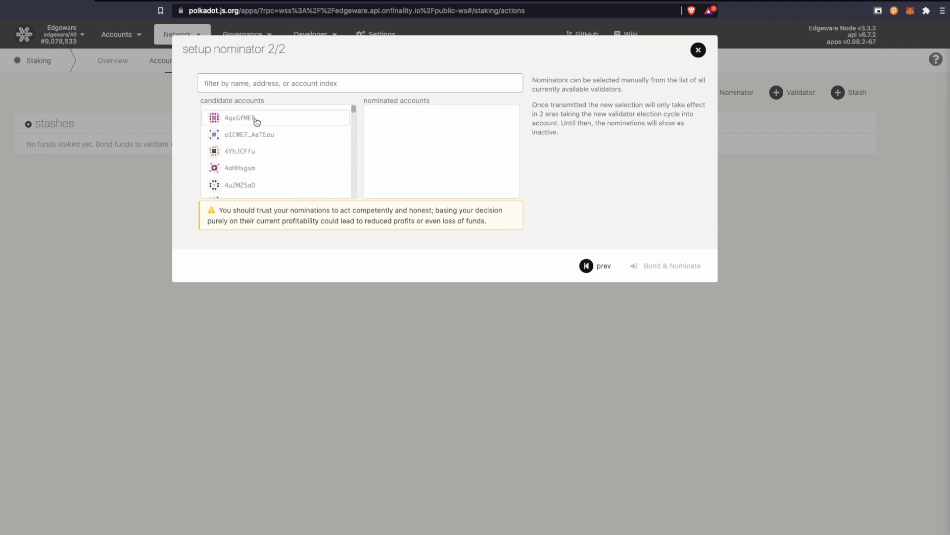
Nominate ten validators from 4qxGfMEB to 4VCUCWXf, including BISON TRAILS and JELLIEDOWL VAL 3.
left_click(256, 122)
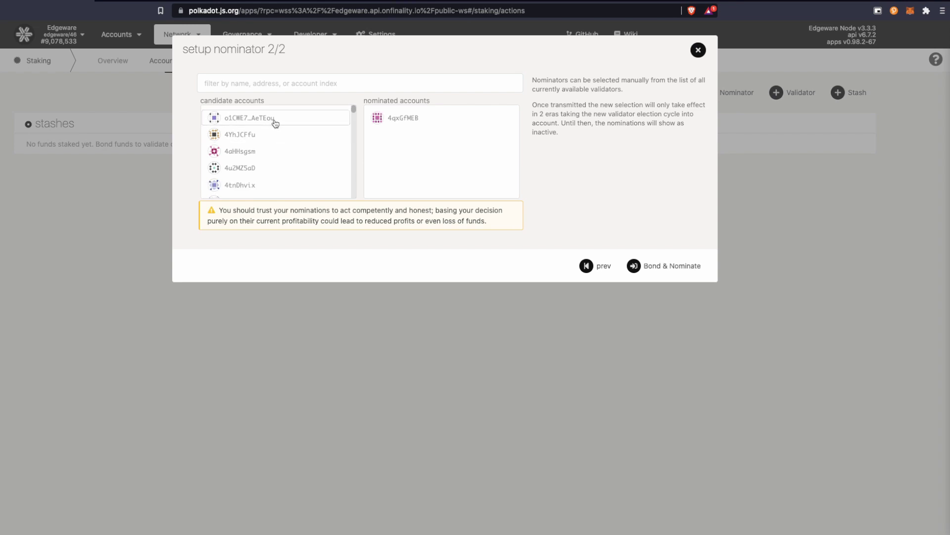
left_click(275, 122)
left_click(285, 124)
left_click(267, 124)
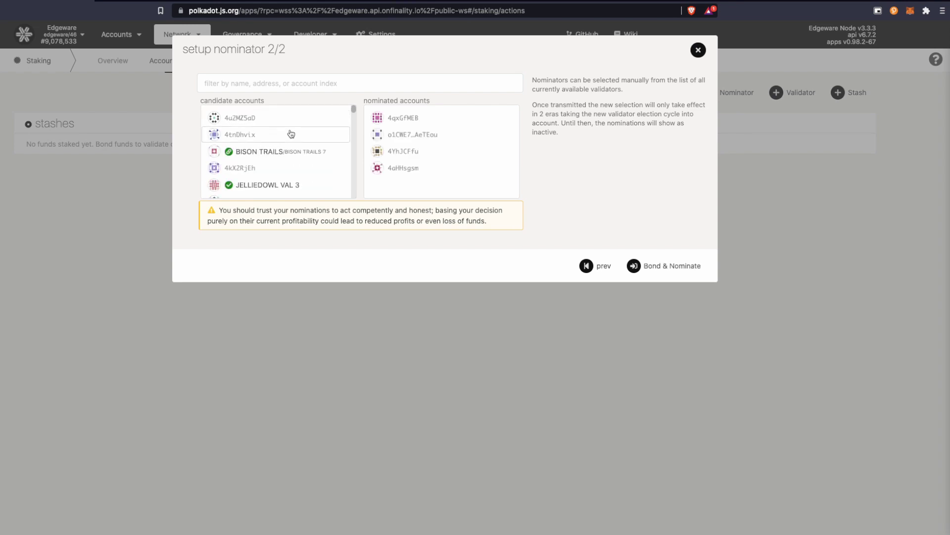
left_click(270, 124)
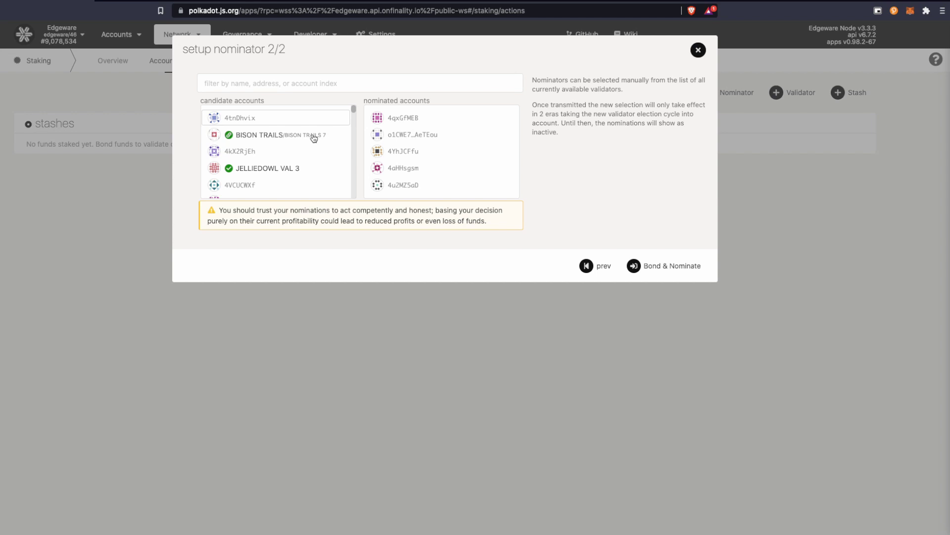
left_click(276, 121)
left_click(275, 123)
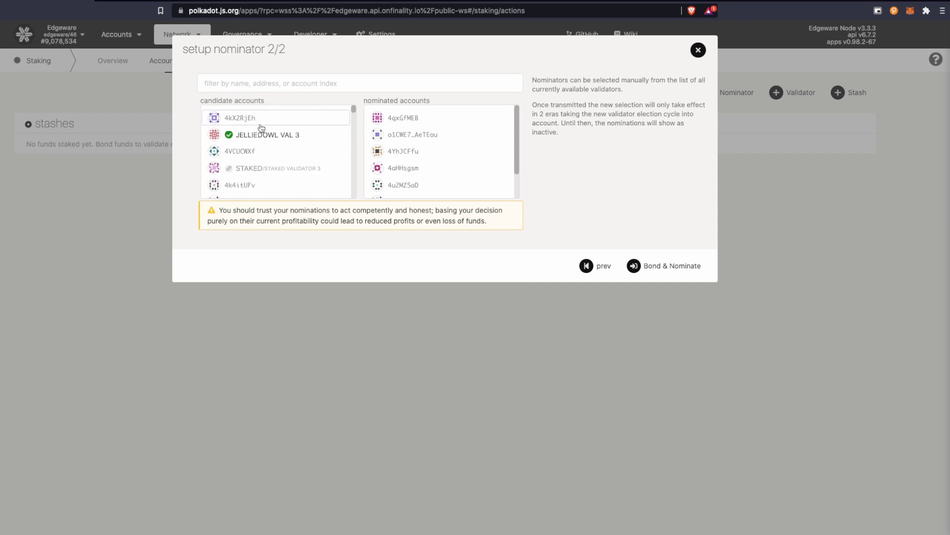
left_click(261, 124)
left_click(273, 123)
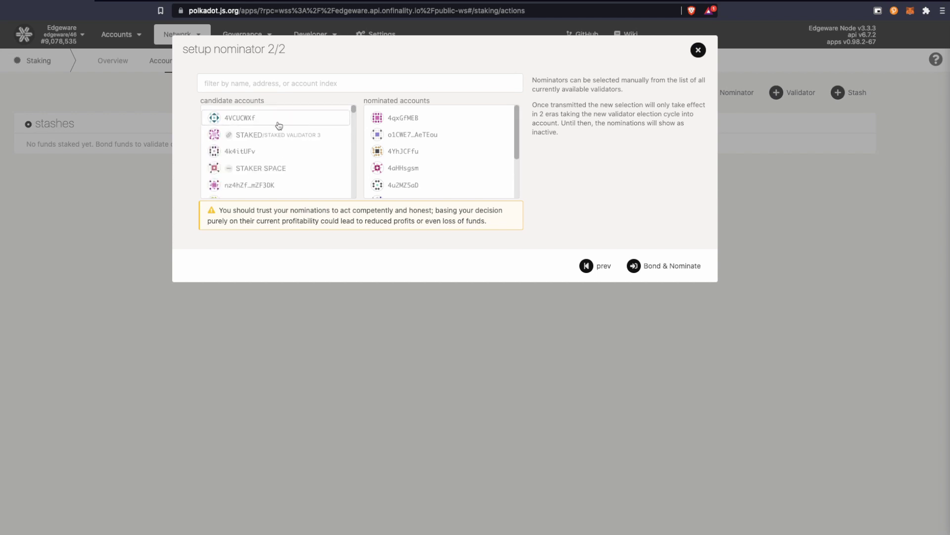
left_click(279, 124)
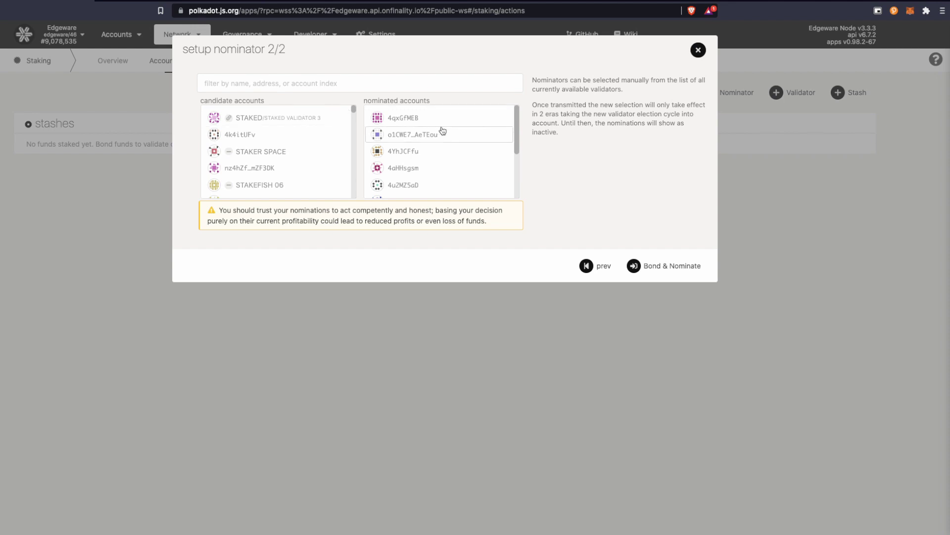
scroll(444, 145, "down", 3)
scroll(443, 145, "up", 4)
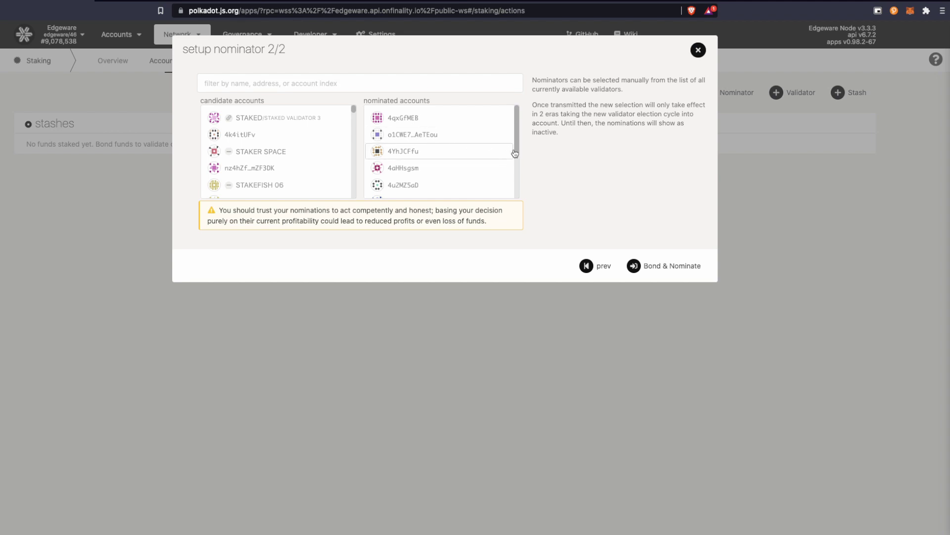
Submit Bond & Nominate and sign the batch transaction with the stash account's password.
left_click(678, 270)
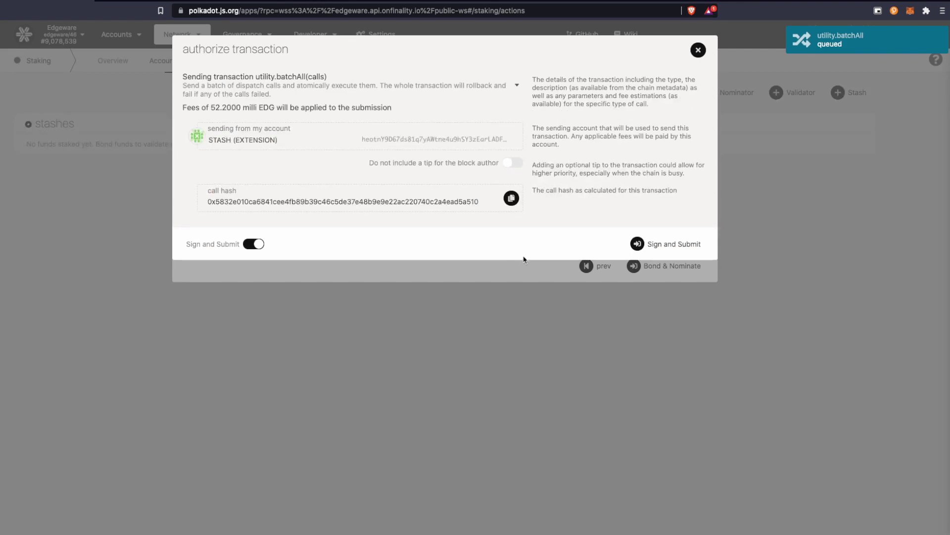
left_click(666, 252)
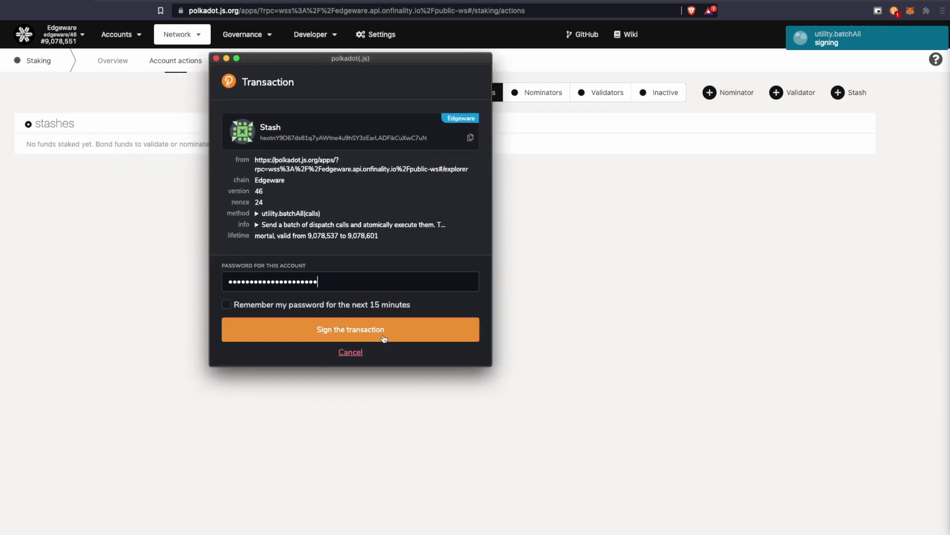
left_click(395, 338)
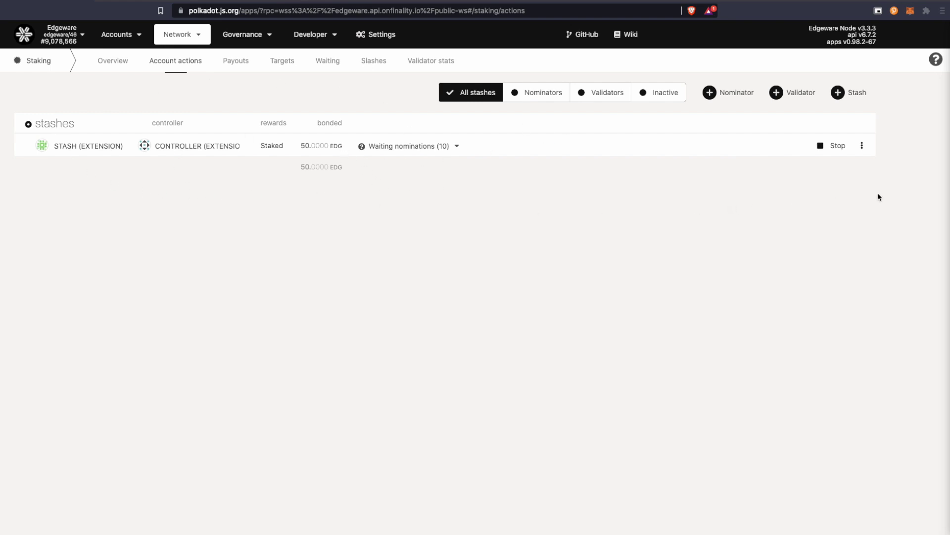
left_click(862, 148)
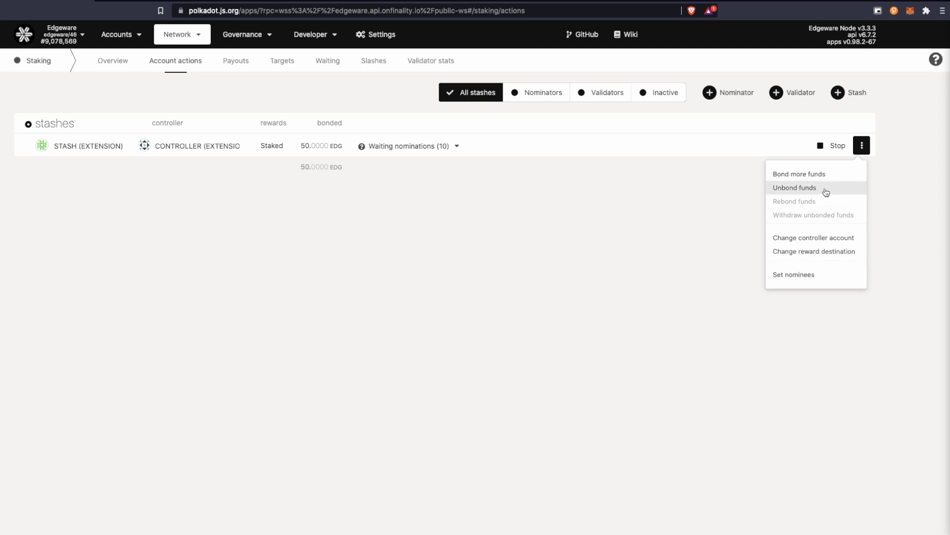
left_click(862, 147)
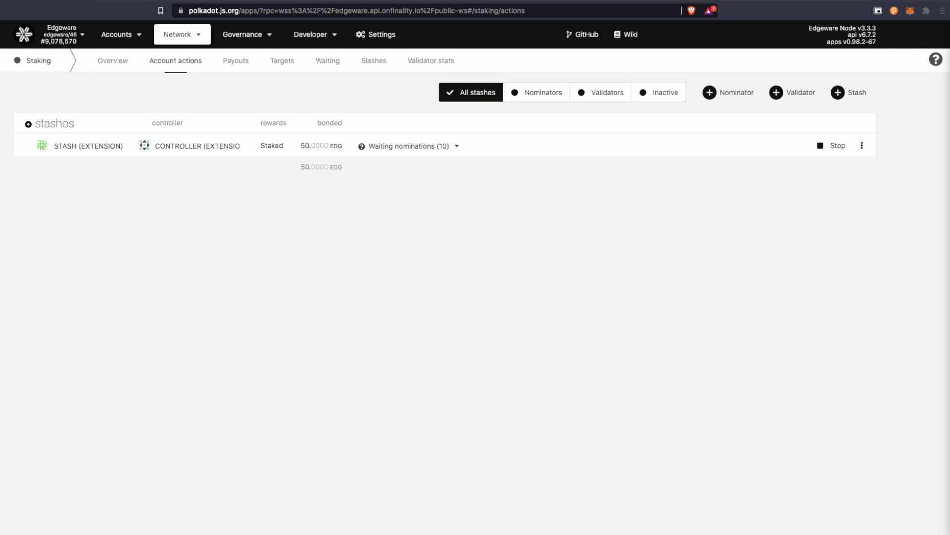